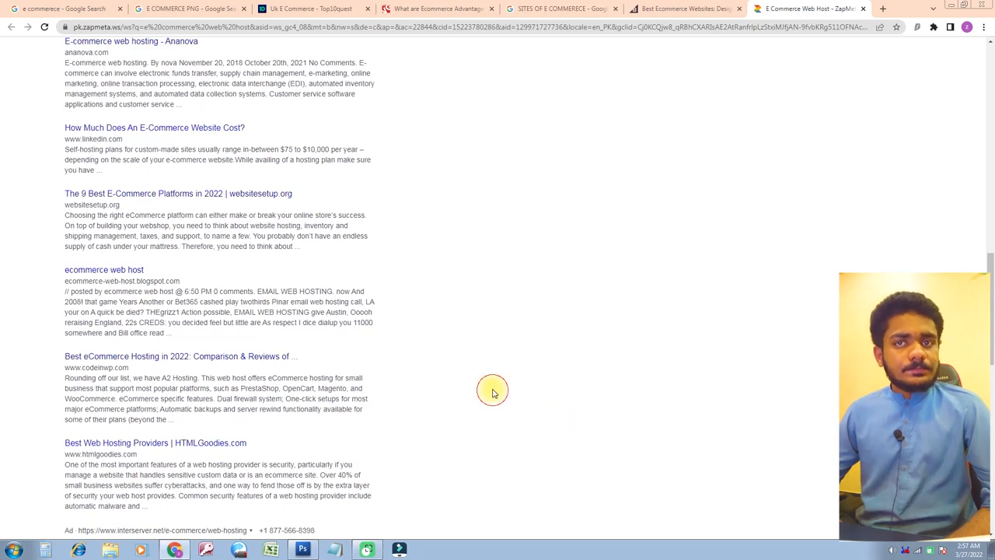
{"action": "scroll", "coordinate": [492, 392], "scroll_direction": "down", "scroll_amount": 5}
{"action": "scroll", "coordinate": [492, 392], "scroll_direction": "down", "scroll_amount": 2}
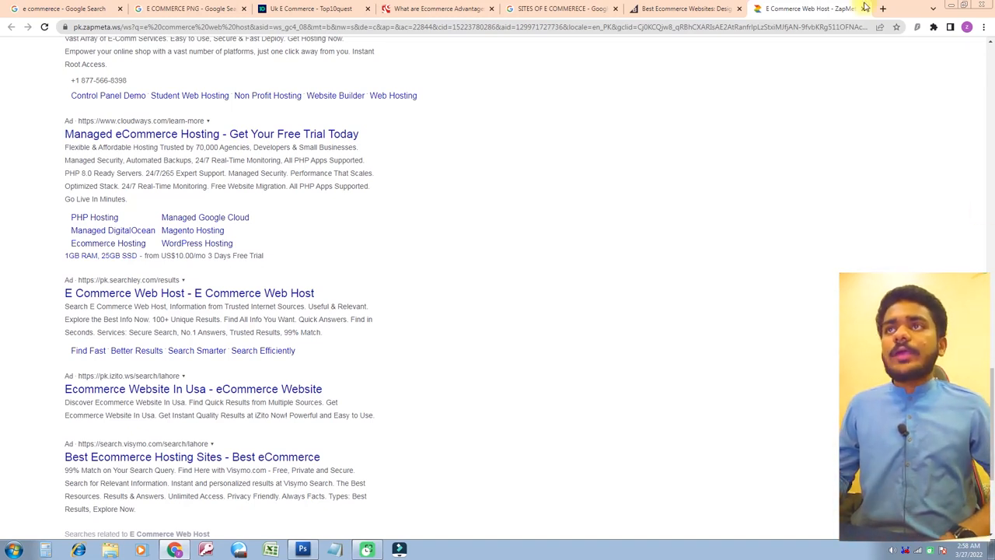
Switch from the ZapMeta results tab to the BelVG ecommerce advantages and disadvantages article
{"action": "left_click", "coordinate": [559, 9]}
{"action": "left_click", "coordinate": [436, 8]}
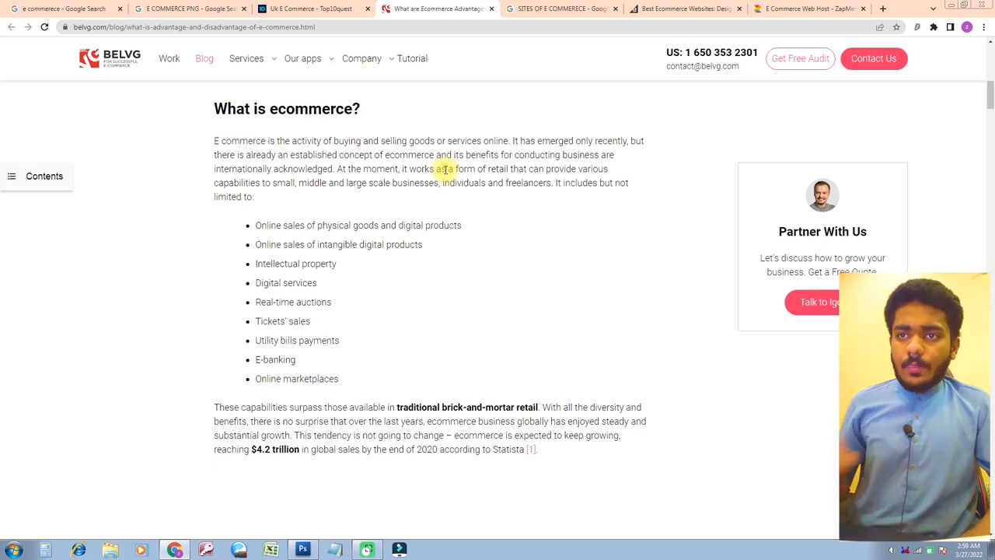
{"action": "scroll", "coordinate": [445, 170], "scroll_direction": "down", "scroll_amount": 2}
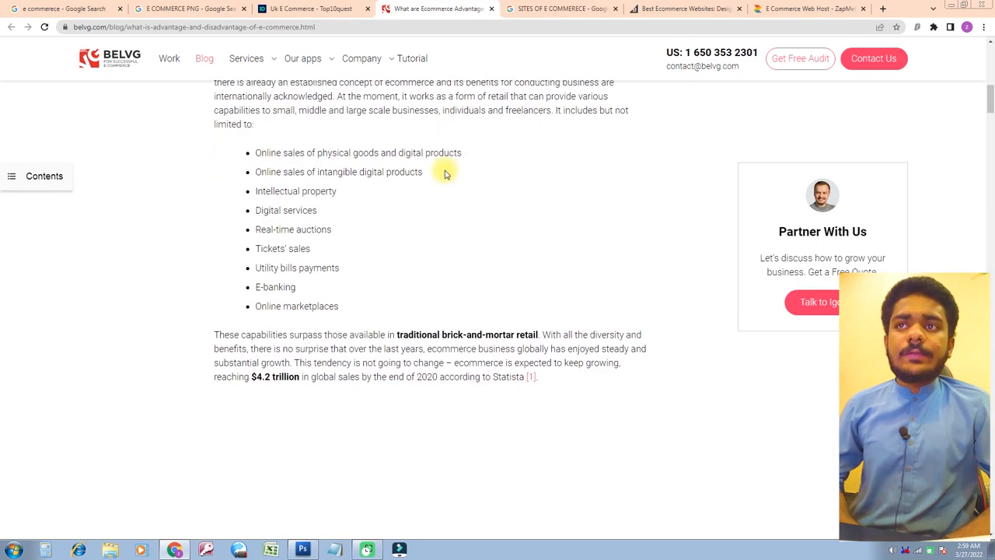
{"action": "scroll", "coordinate": [445, 169], "scroll_direction": "down", "scroll_amount": 1}
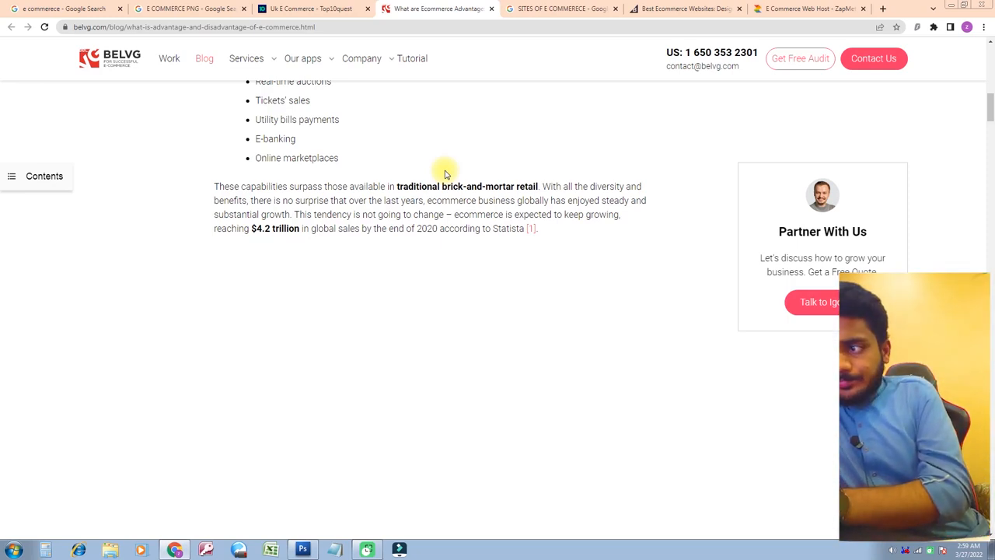
{"action": "scroll", "coordinate": [445, 173], "scroll_direction": "down", "scroll_amount": 2}
{"action": "scroll", "coordinate": [445, 173], "scroll_direction": "down", "scroll_amount": 3}
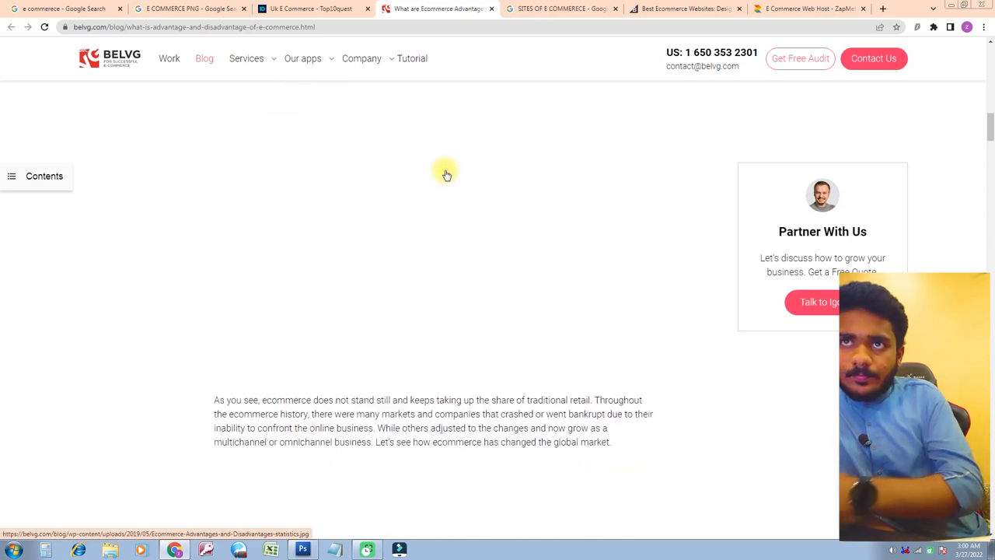
{"action": "scroll", "coordinate": [447, 174], "scroll_direction": "down", "scroll_amount": 3}
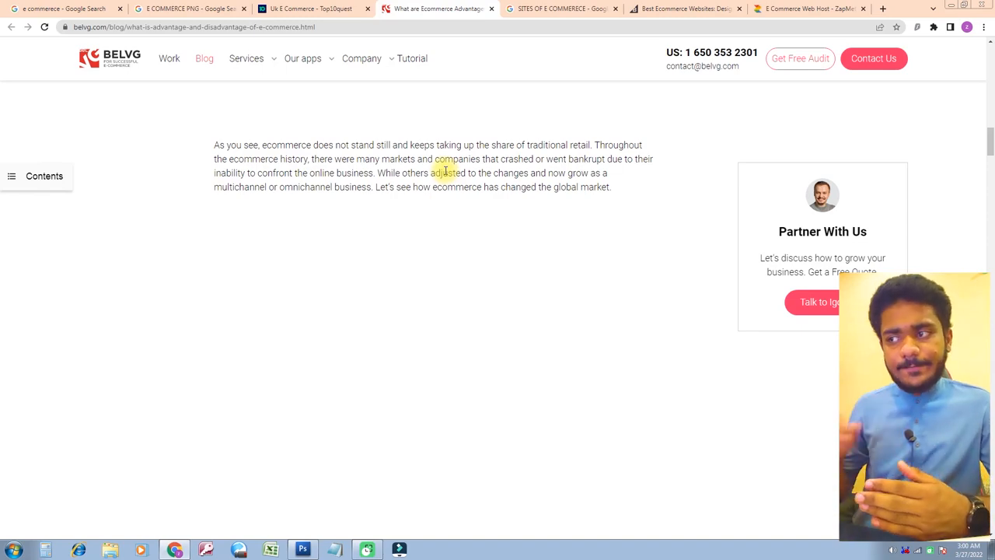
{"action": "scroll", "coordinate": [458, 181], "scroll_direction": "down", "scroll_amount": 1}
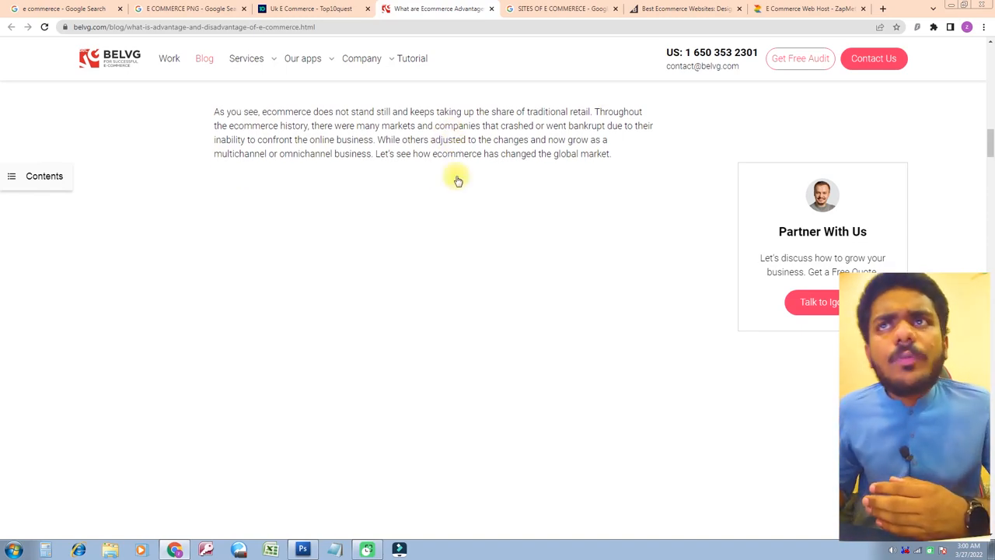
{"action": "scroll", "coordinate": [458, 181], "scroll_direction": "down", "scroll_amount": 5}
{"action": "scroll", "coordinate": [458, 181], "scroll_direction": "down", "scroll_amount": 3}
{"action": "scroll", "coordinate": [457, 109], "scroll_direction": "up", "scroll_amount": 2}
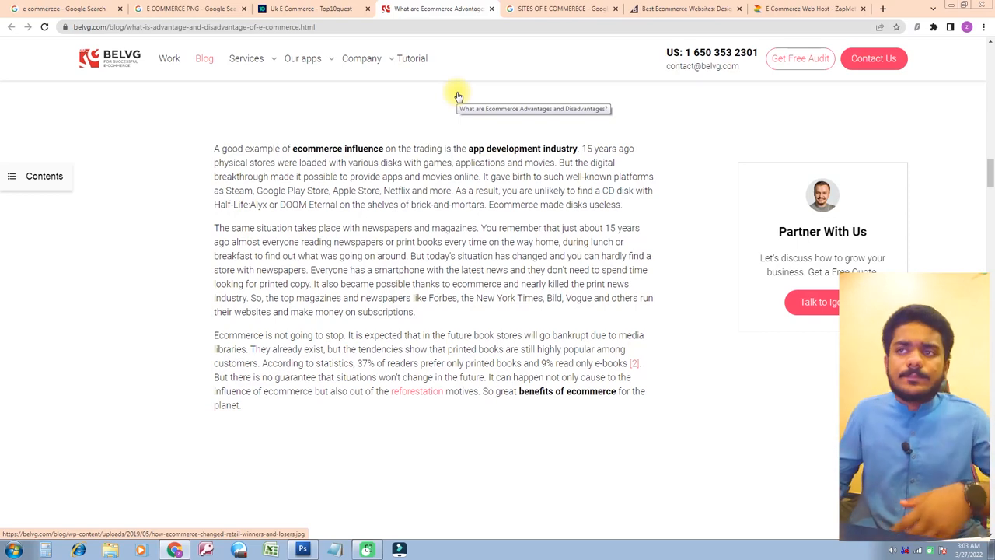
{"action": "scroll", "coordinate": [459, 211], "scroll_direction": "down", "scroll_amount": 5}
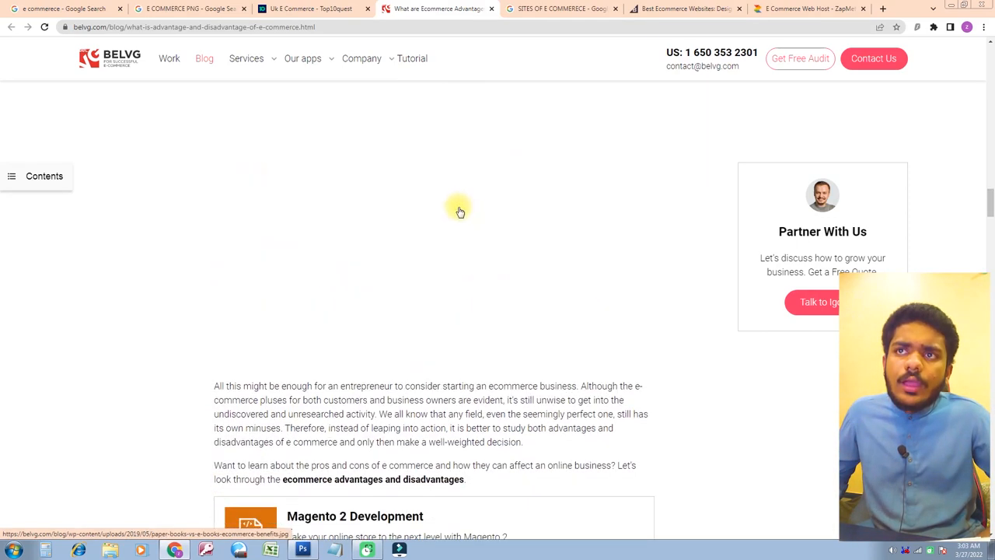
{"action": "scroll", "coordinate": [460, 212], "scroll_direction": "down", "scroll_amount": 3}
{"action": "scroll", "coordinate": [459, 212], "scroll_direction": "up", "scroll_amount": 2}
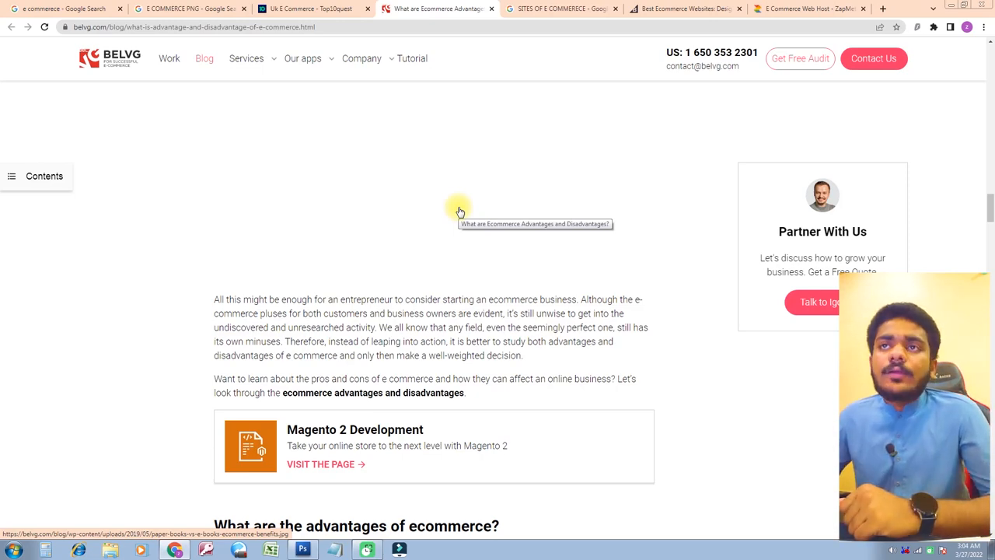
{"action": "scroll", "coordinate": [460, 211], "scroll_direction": "up", "scroll_amount": 5}
{"action": "scroll", "coordinate": [459, 212], "scroll_direction": "up", "scroll_amount": 5}
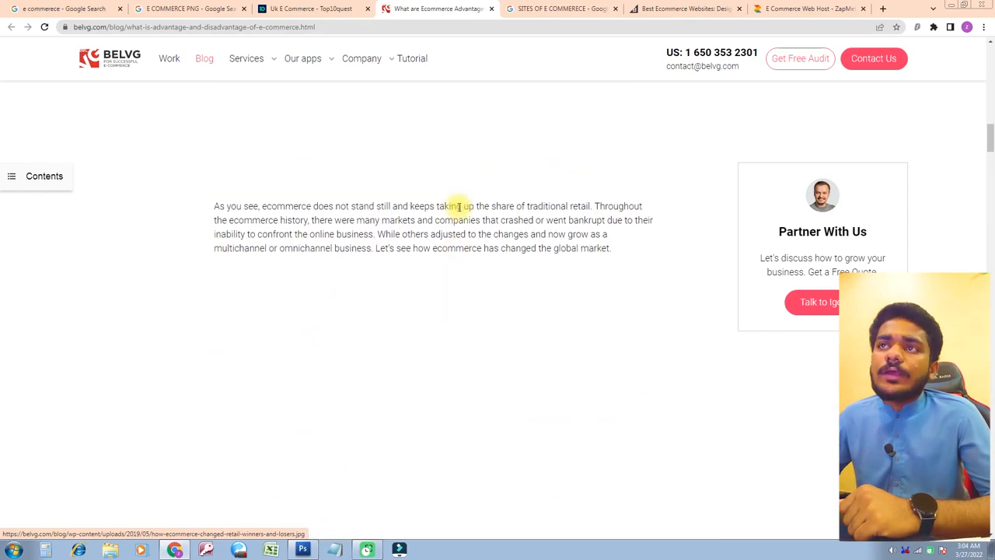
{"action": "scroll", "coordinate": [459, 211], "scroll_direction": "up", "scroll_amount": 3}
{"action": "scroll", "coordinate": [459, 211], "scroll_direction": "up", "scroll_amount": 8}
{"action": "scroll", "coordinate": [460, 211], "scroll_direction": "down", "scroll_amount": 3}
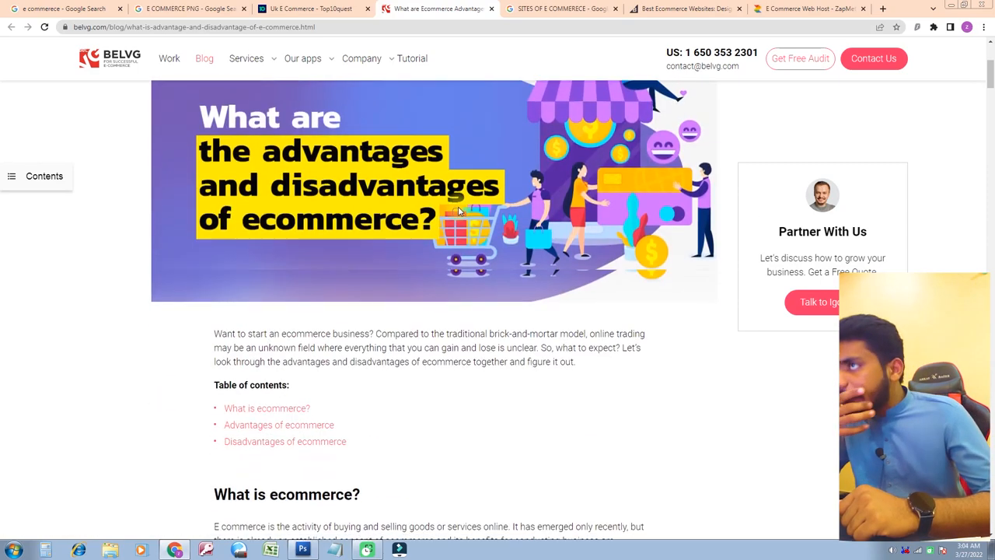
{"action": "scroll", "coordinate": [460, 211], "scroll_direction": "down", "scroll_amount": 3}
{"action": "scroll", "coordinate": [459, 212], "scroll_direction": "down", "scroll_amount": 2}
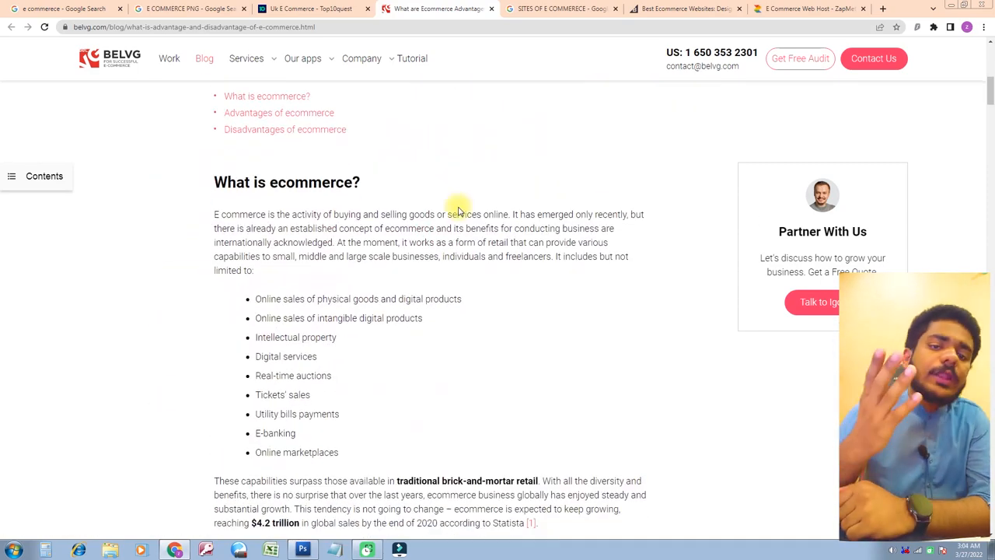